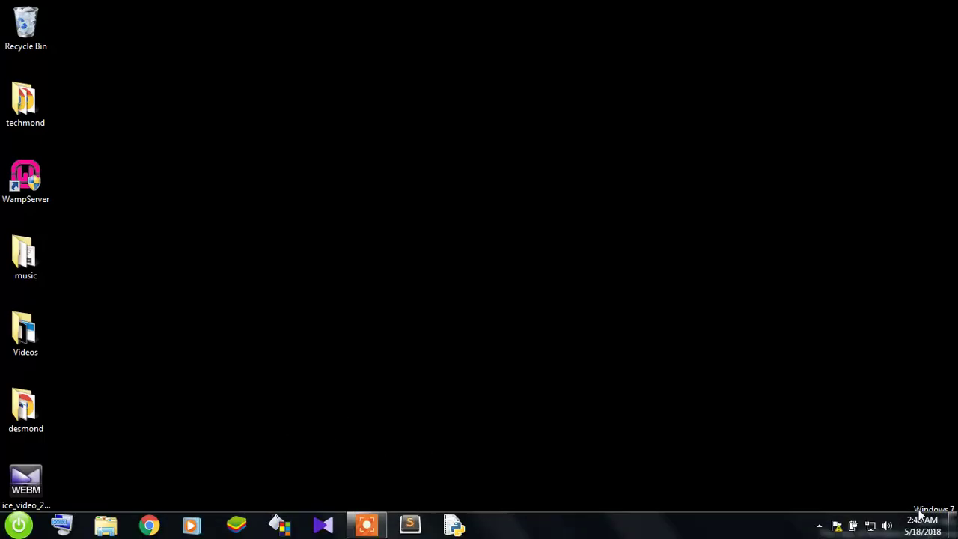
# Look over the computer's system properties from the Computer window, then close them
pyautogui.moveTo(754, 463)
pyautogui.mouseDown()
pyautogui.moveTo(957, 538)
pyautogui.moveTo(773, 485)
pyautogui.mouseUp()
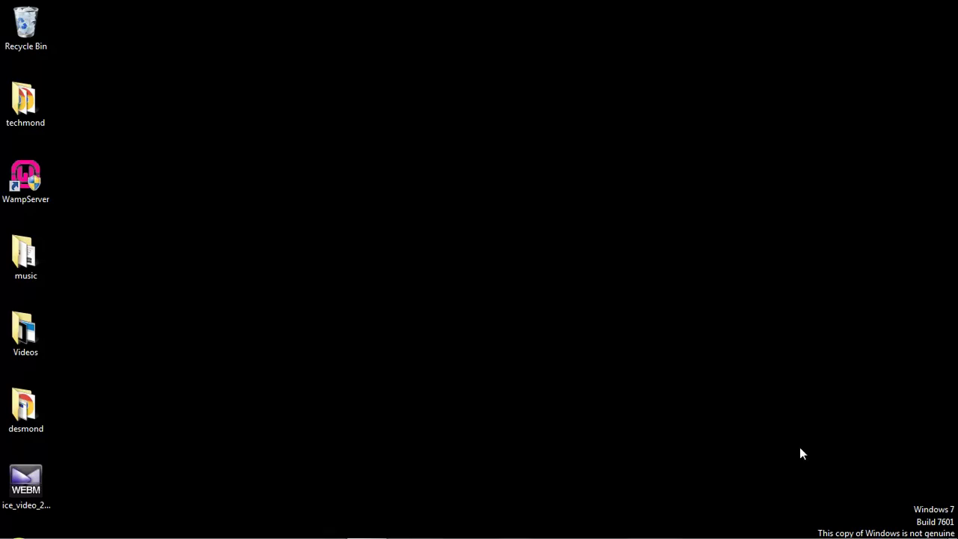
pyautogui.moveTo(798, 464); pyautogui.dragTo(957, 538)
pyautogui.moveTo(913, 532)
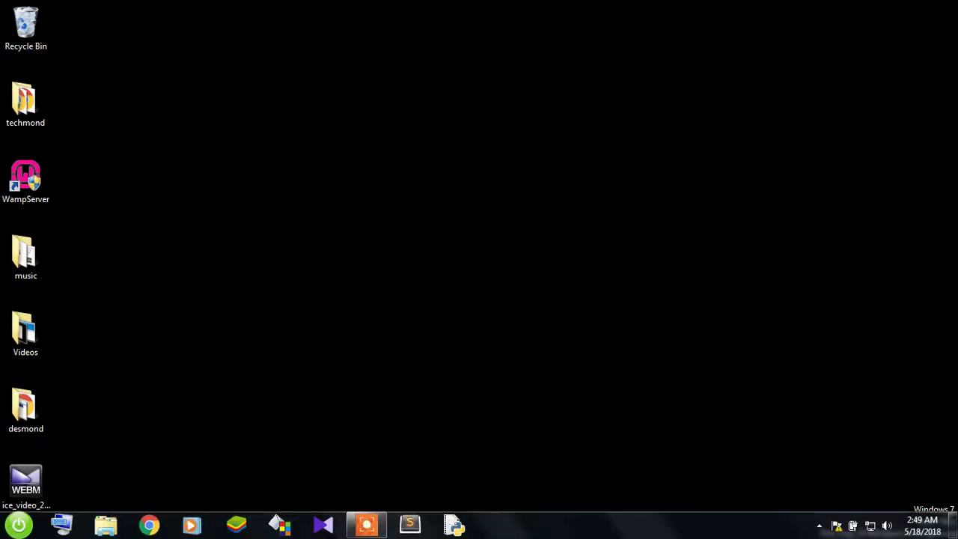
pyautogui.click(18, 524)
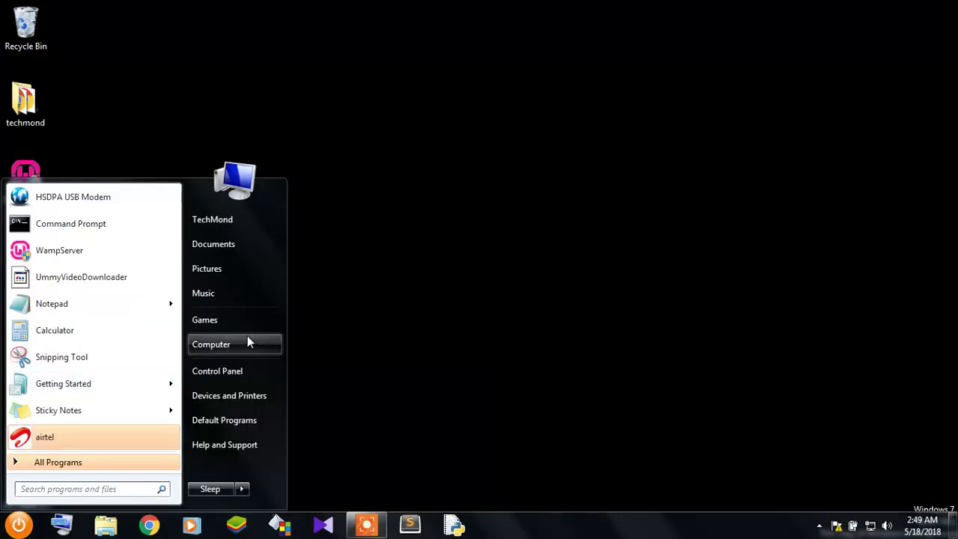
pyautogui.click(247, 343)
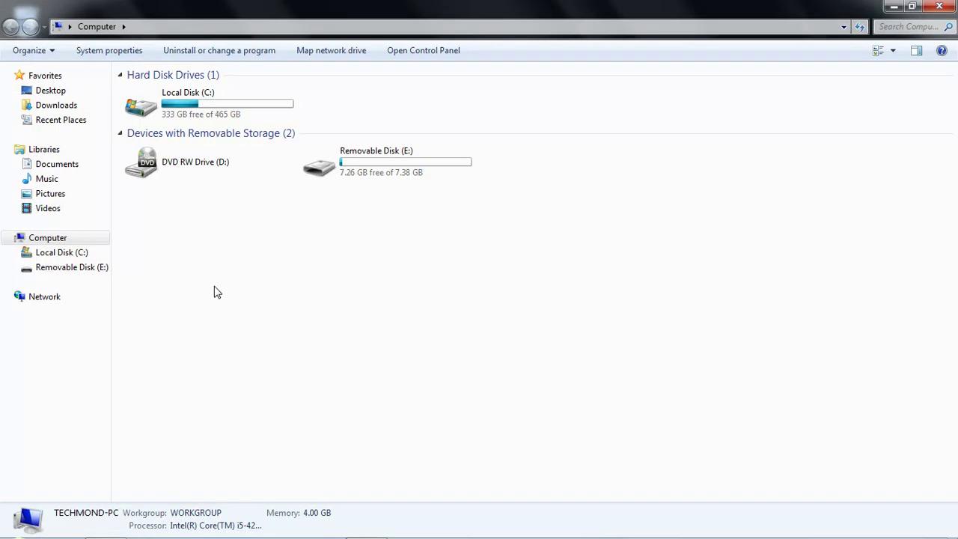
pyautogui.click(132, 53)
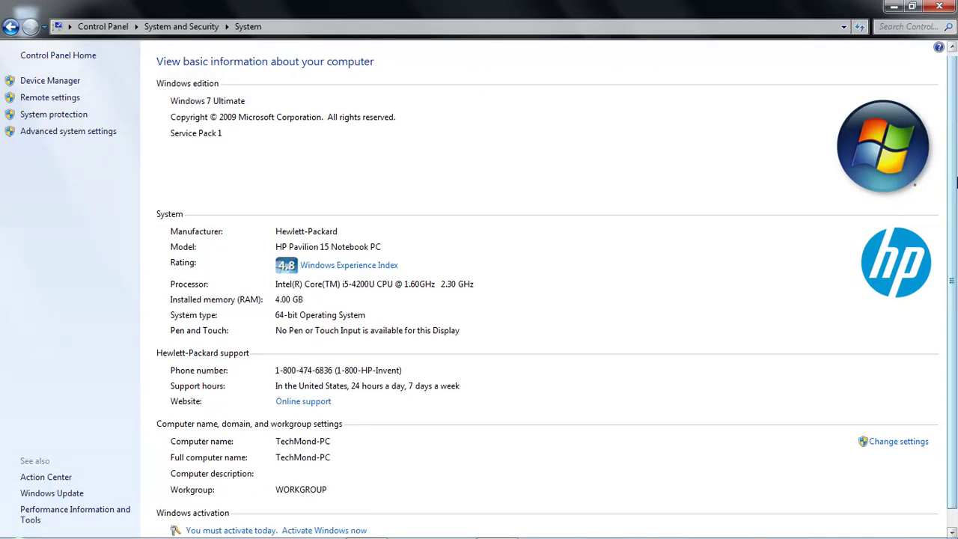
pyautogui.scroll(-2, 951, 118)
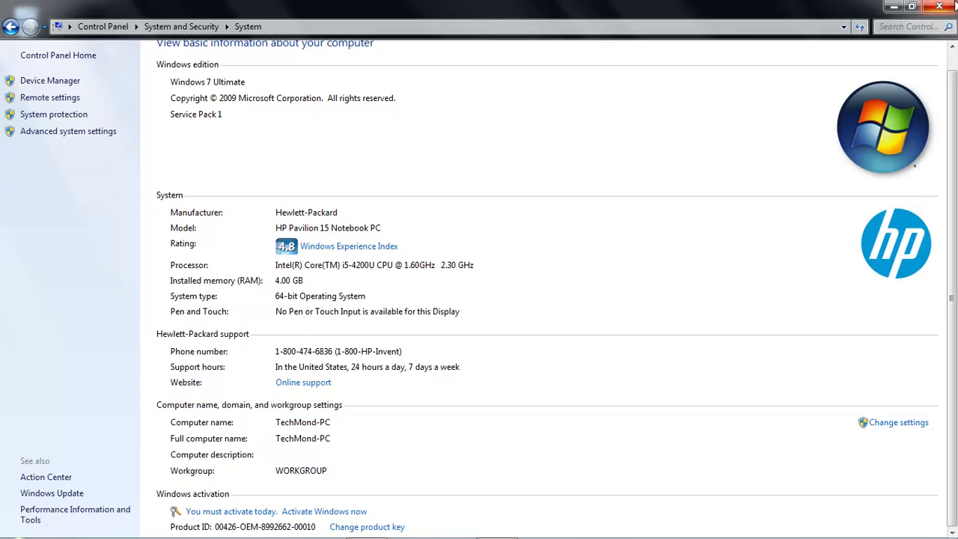
pyautogui.click(951, 4)
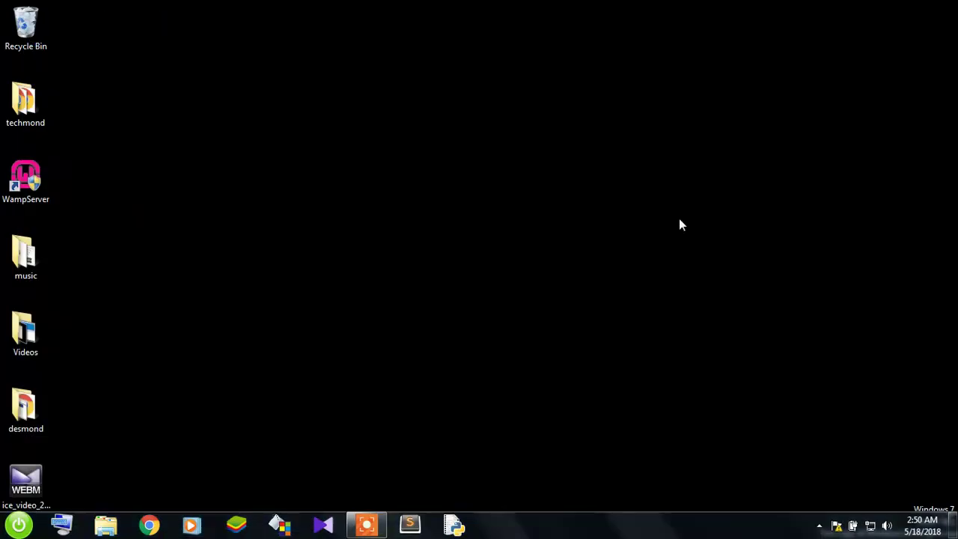
# Go to C:\Windows, search for system32, and open the System32 folder
pyautogui.click(18, 524)
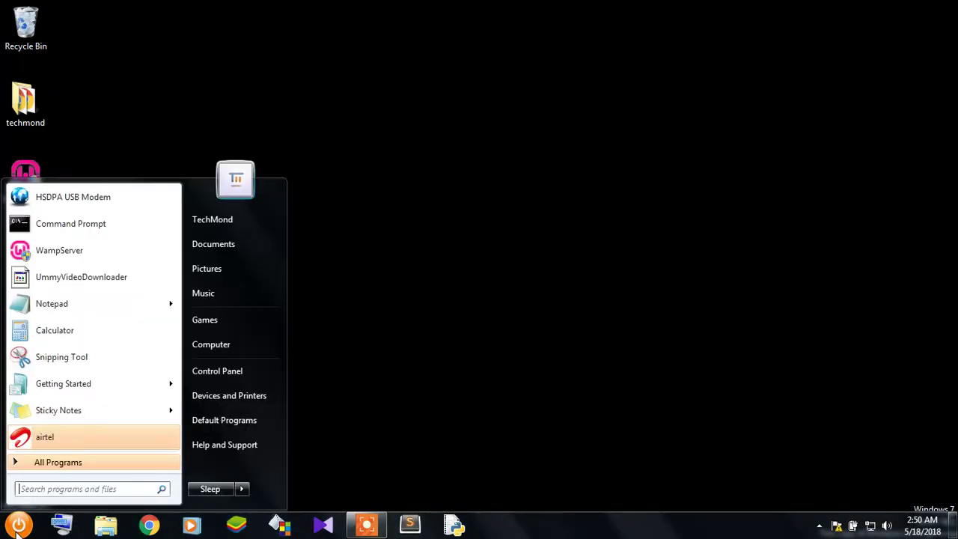
pyautogui.click(221, 350)
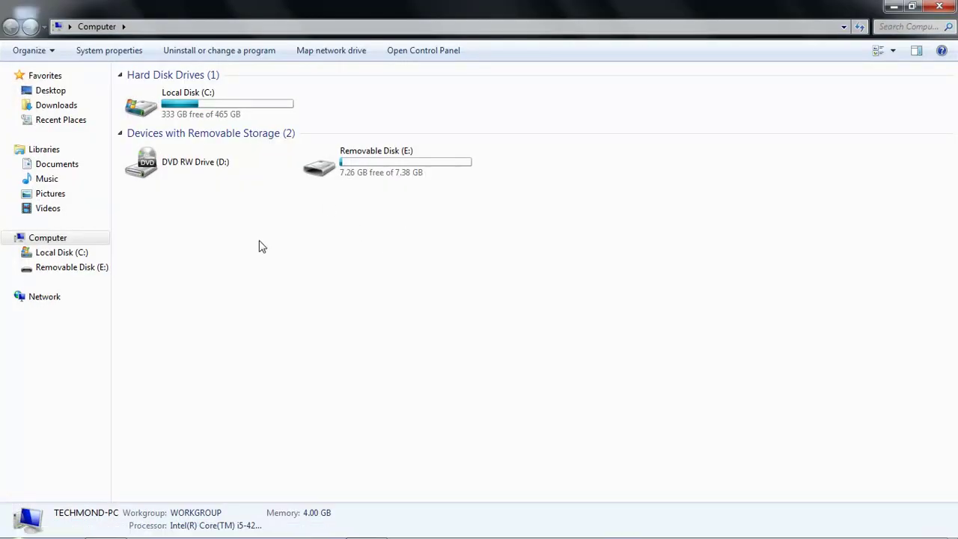
pyautogui.click(63, 254)
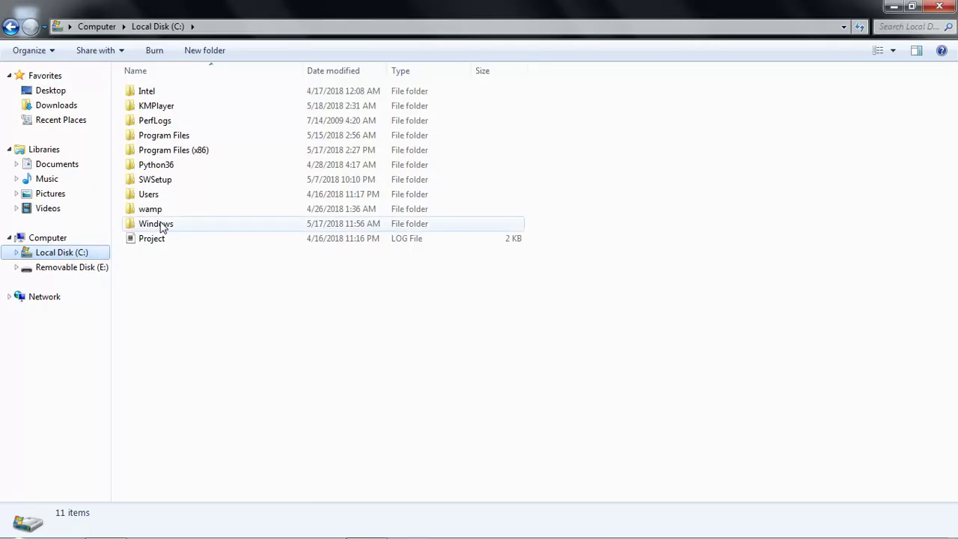
pyautogui.doubleClick(155, 224)
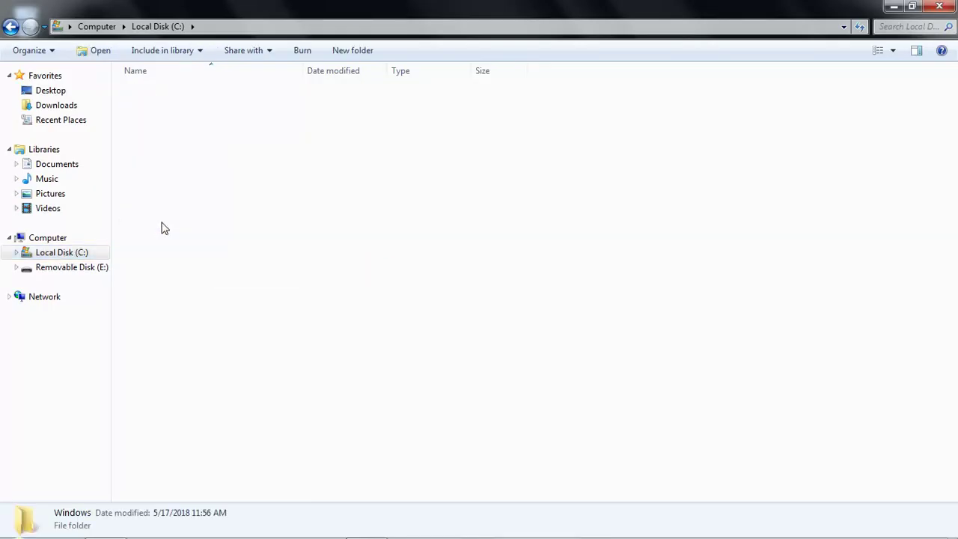
pyautogui.click(929, 27)
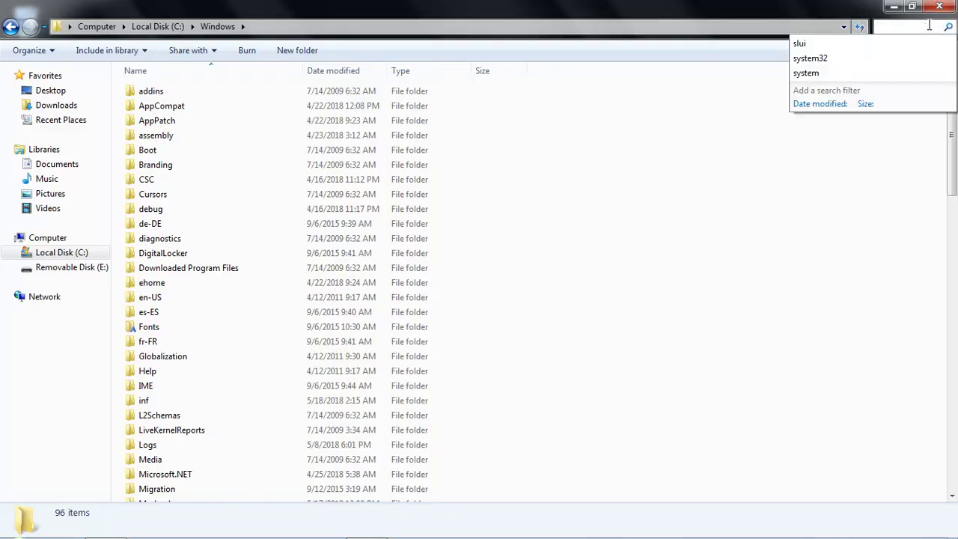
pyautogui.write('system')
pyautogui.write('32')
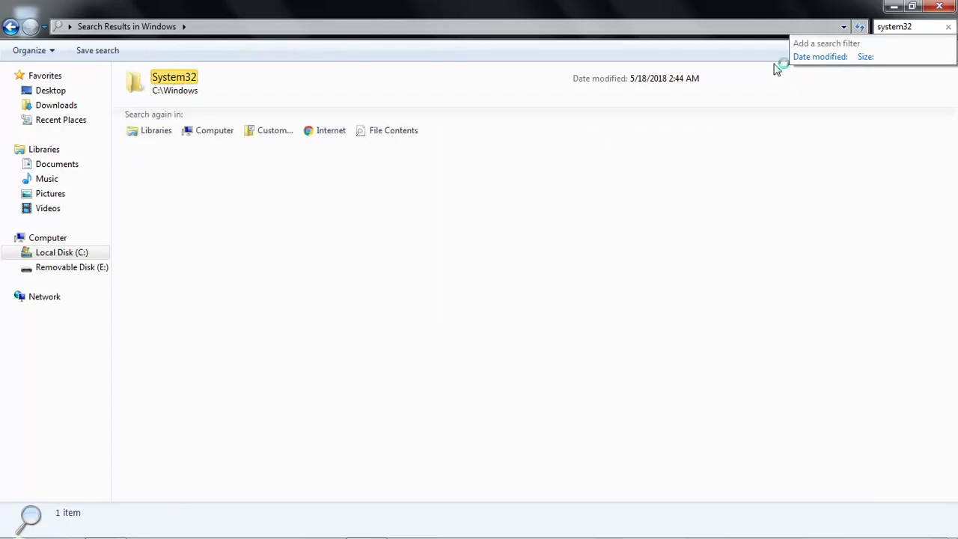
pyautogui.click(177, 93)
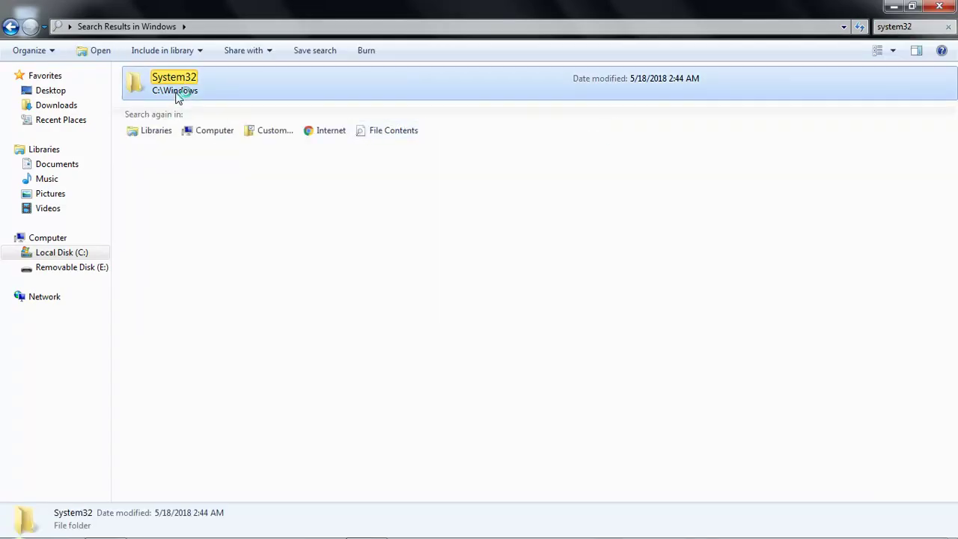
pyautogui.doubleClick(178, 95)
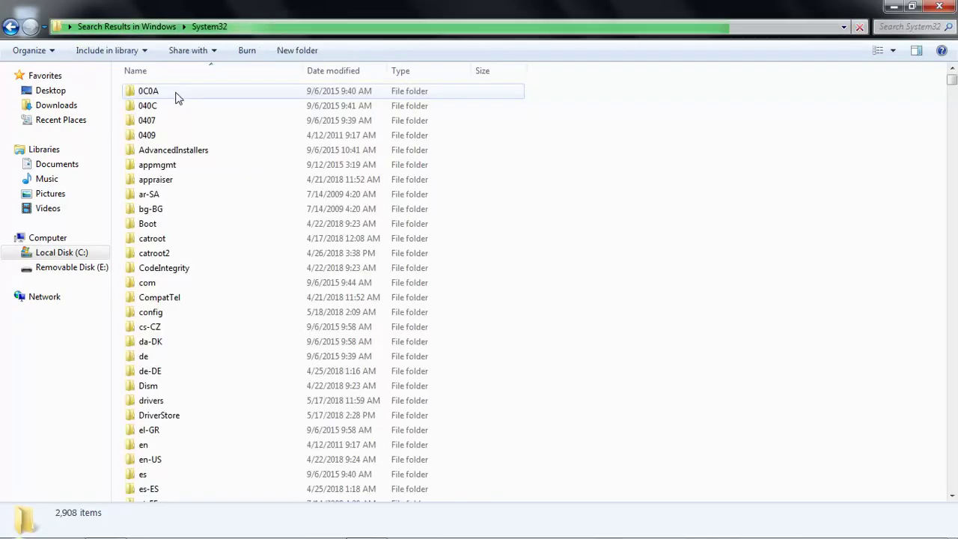
# Search System32 for slui and try deleting it, retrying past the access-denied error
pyautogui.click(907, 26)
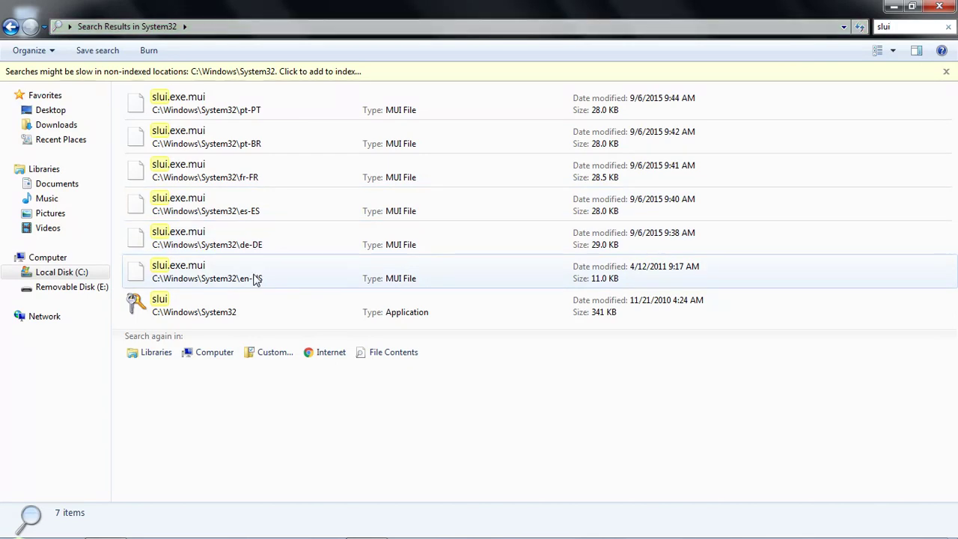
pyautogui.moveTo(137, 305)
pyautogui.write('slui')
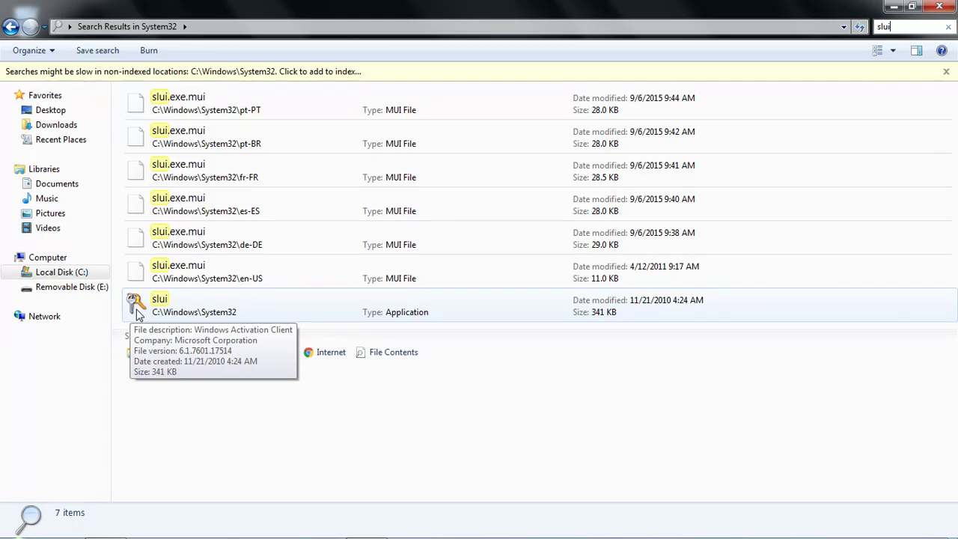
pyautogui.click(250, 313)
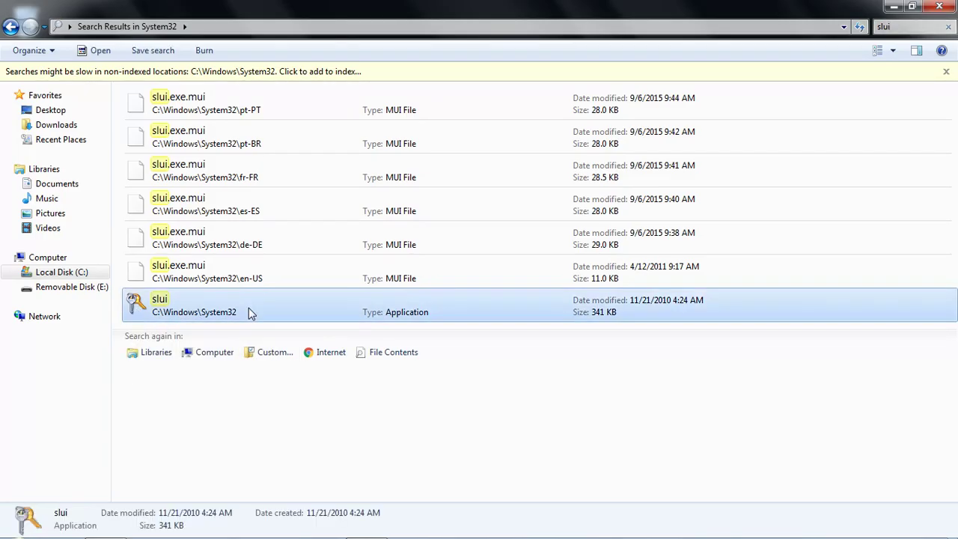
pyautogui.rightClick(251, 313)
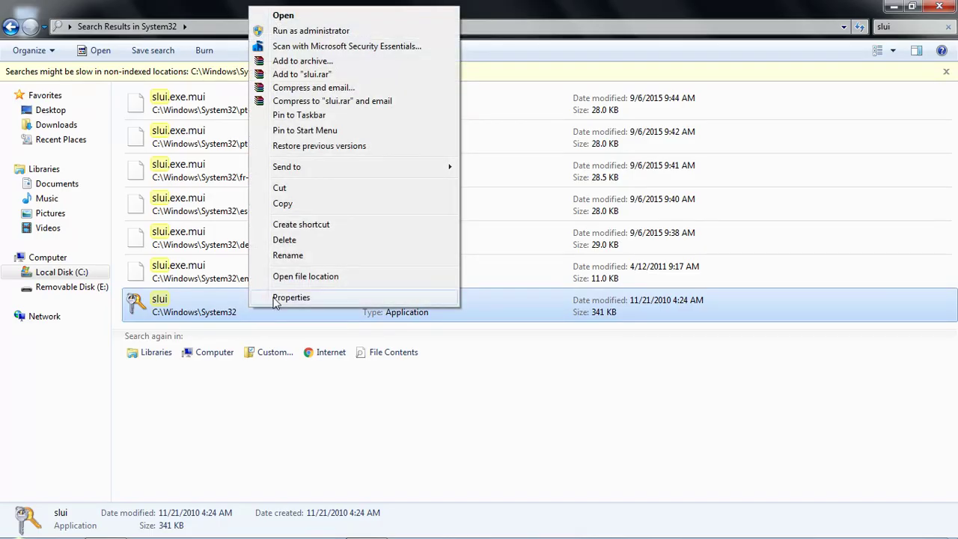
pyautogui.click(284, 239)
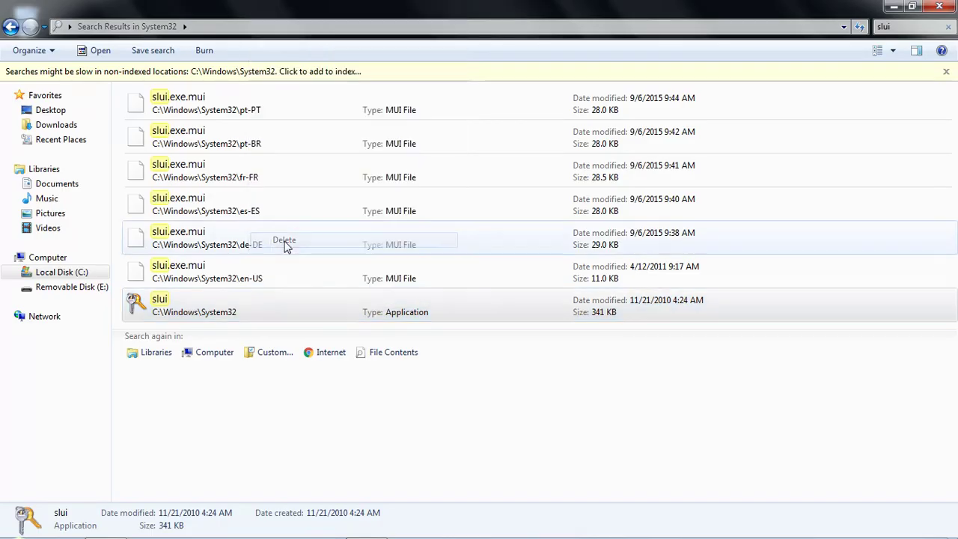
pyautogui.click(531, 333)
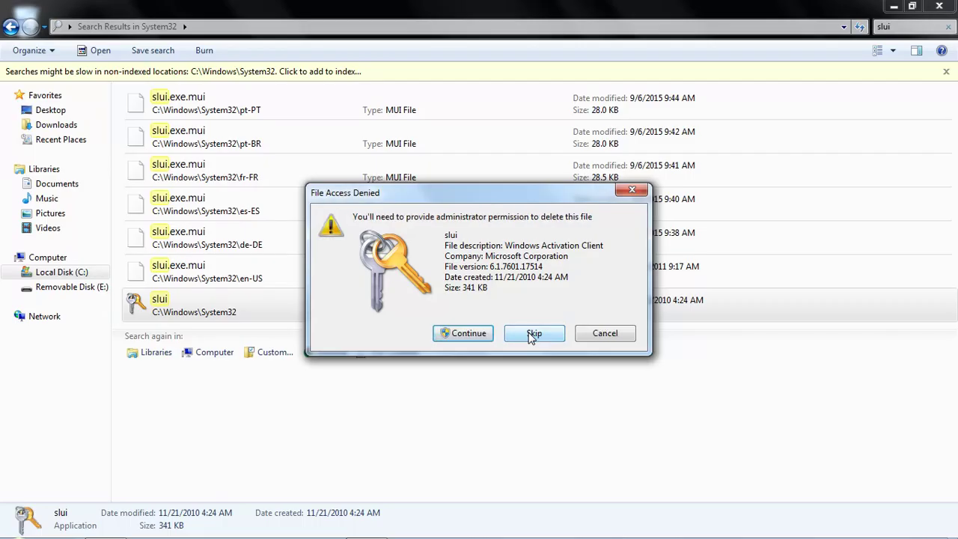
pyautogui.click(464, 334)
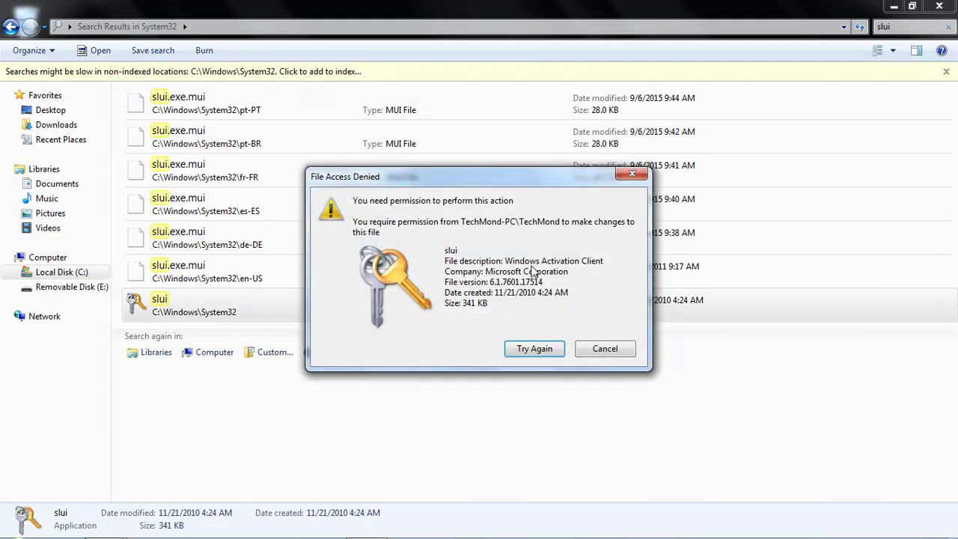
pyautogui.click(555, 350)
pyautogui.click(555, 349)
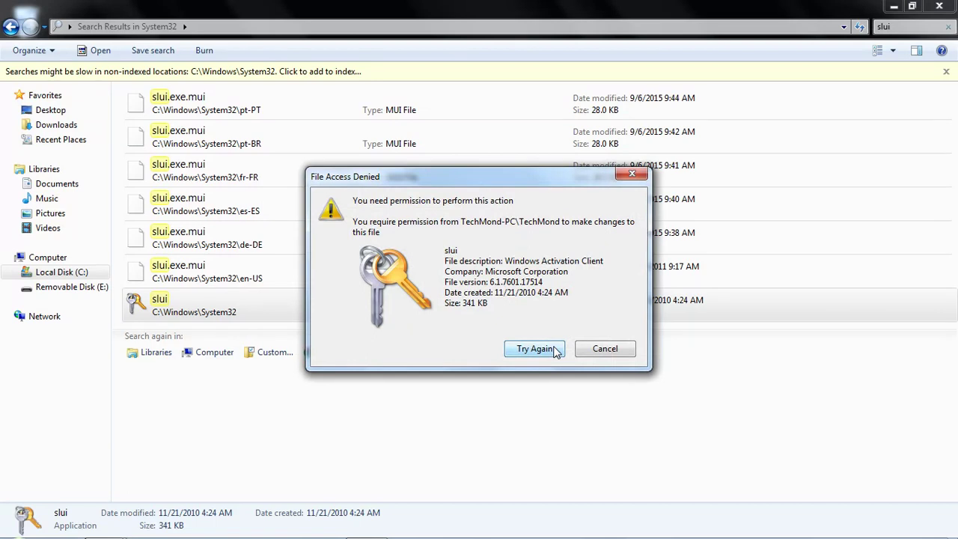
pyautogui.click(601, 346)
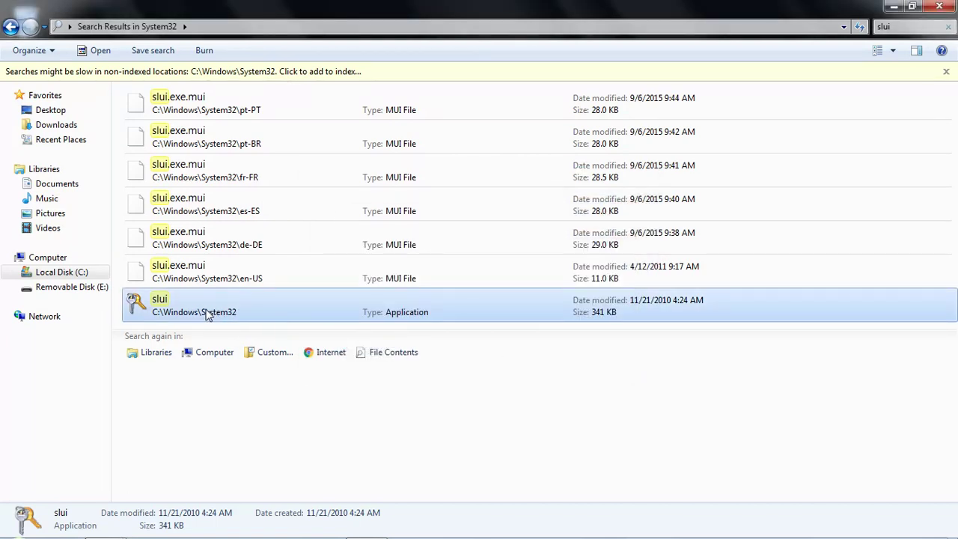
# Compare the Users and TrustedInstaller permissions on slui's Properties Security tab
pyautogui.rightClick(208, 315)
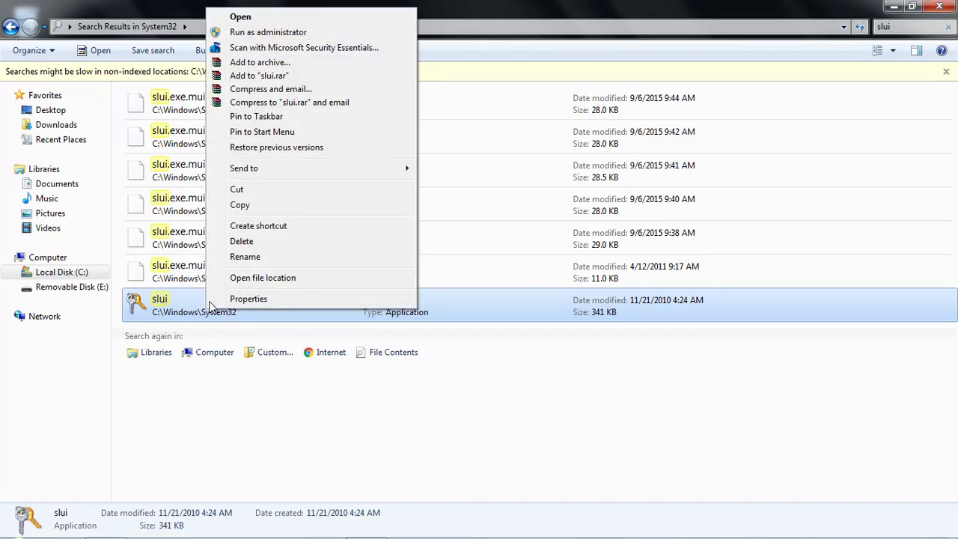
pyautogui.click(251, 299)
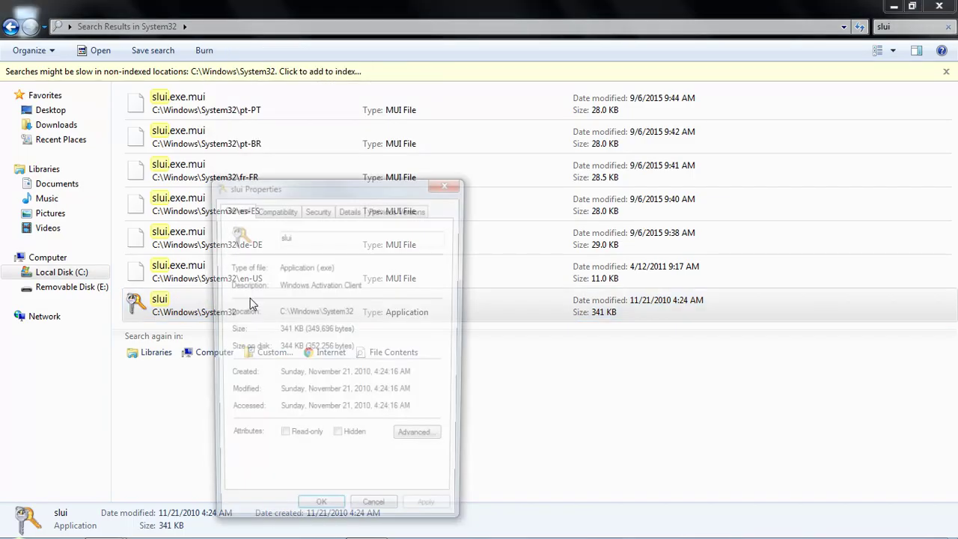
pyautogui.moveTo(314, 192); pyautogui.dragTo(418, 131)
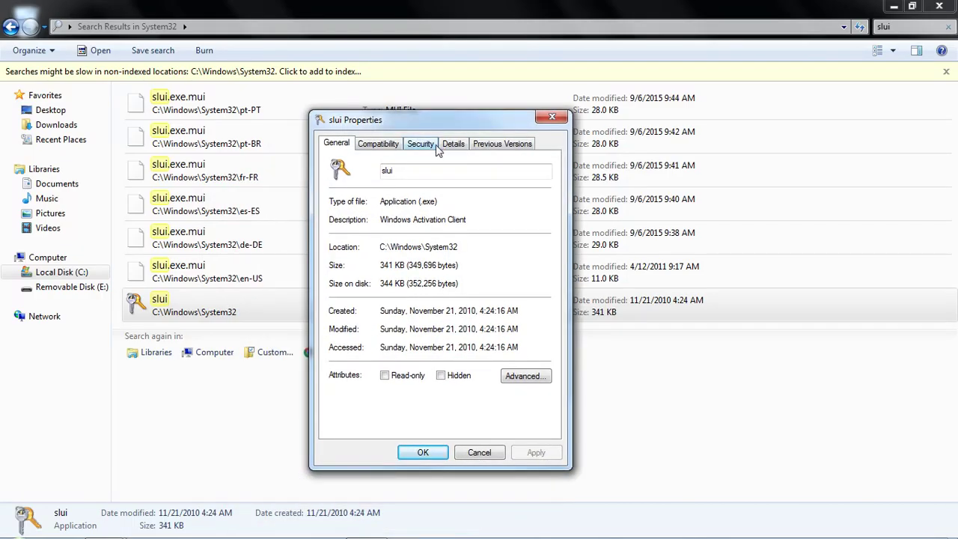
pyautogui.click(436, 146)
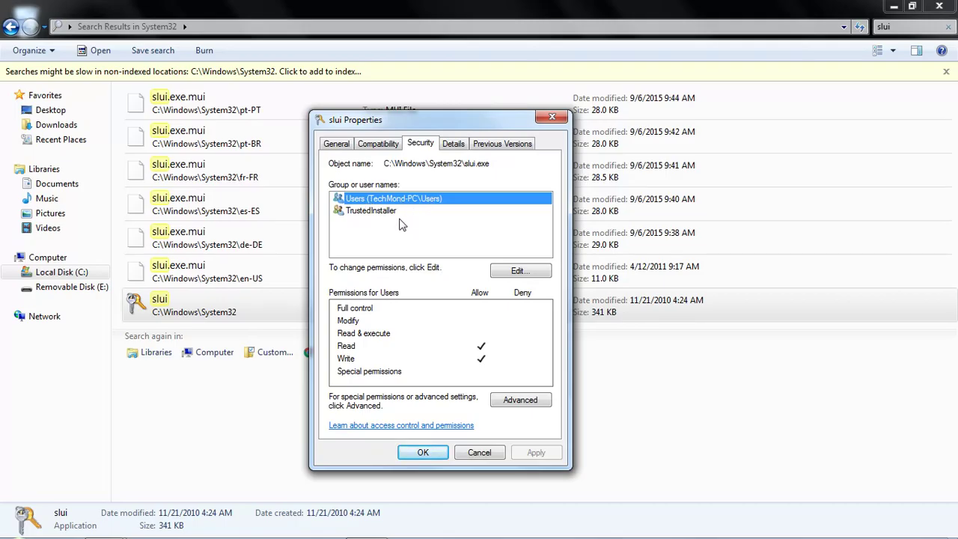
pyautogui.click(400, 219)
pyautogui.click(394, 212)
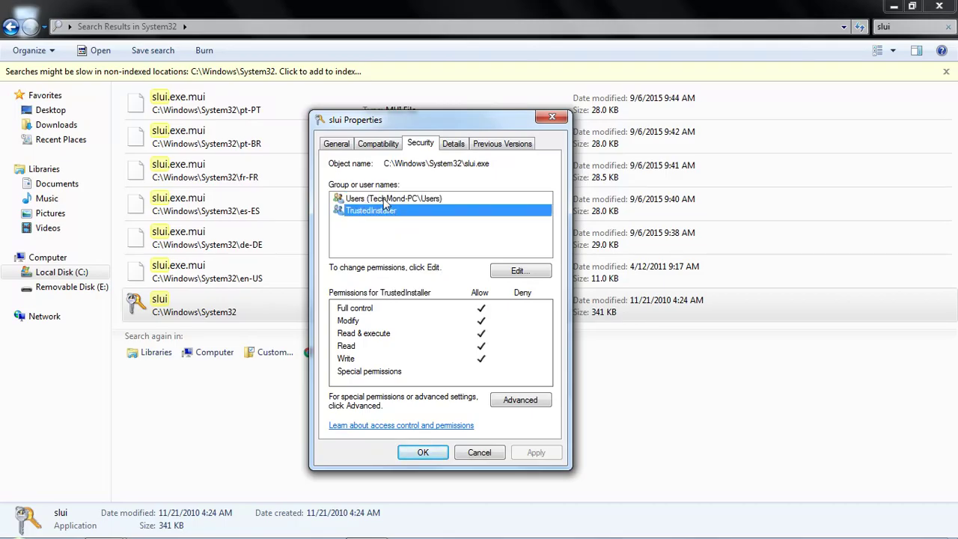
pyautogui.click(378, 199)
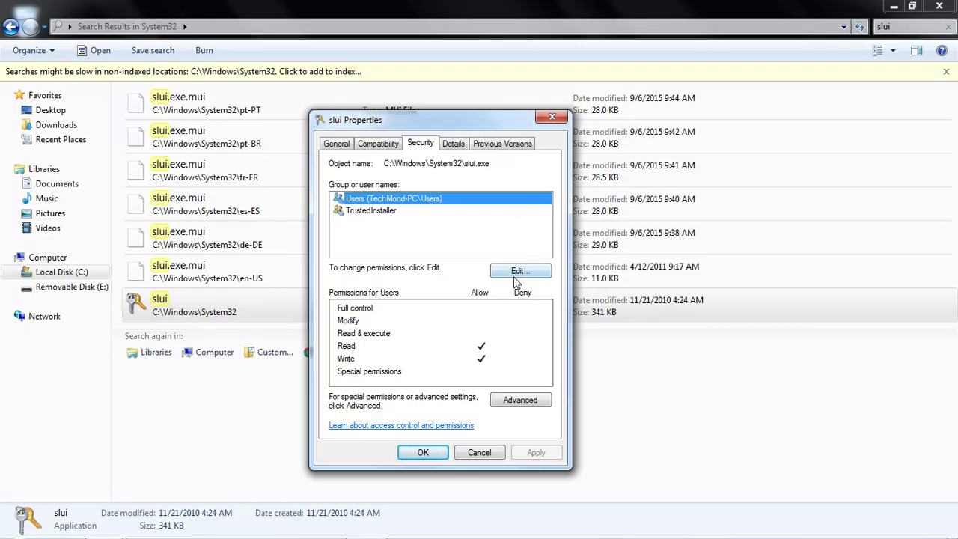
# Make TechMond the owner of slui.exe in Advanced Security Settings and apply it
pyautogui.click(508, 407)
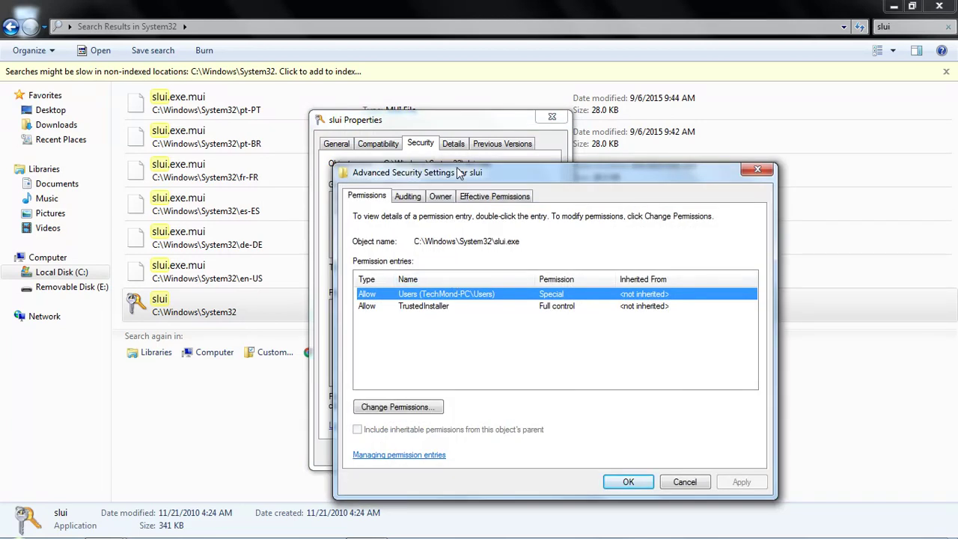
pyautogui.moveTo(460, 172); pyautogui.dragTo(380, 135)
pyautogui.click(368, 157)
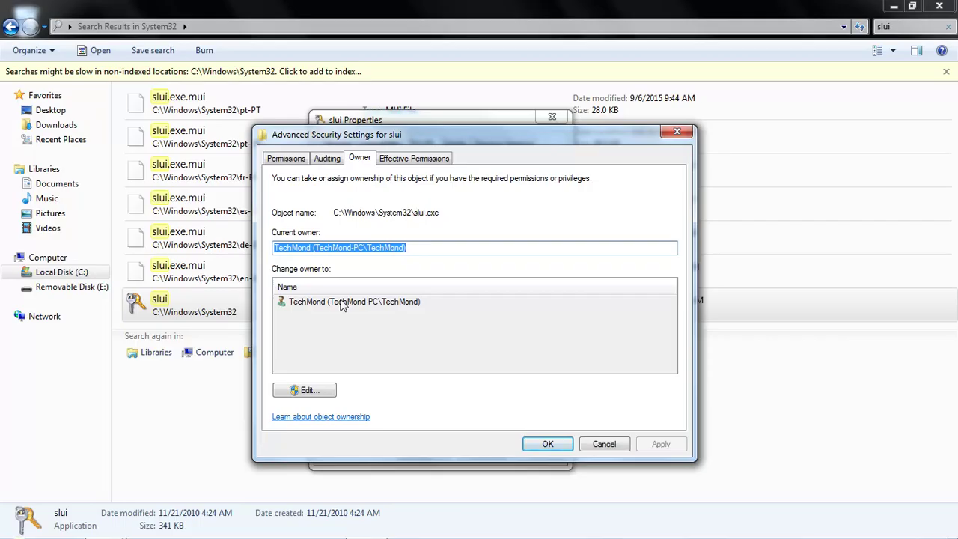
pyautogui.click(308, 391)
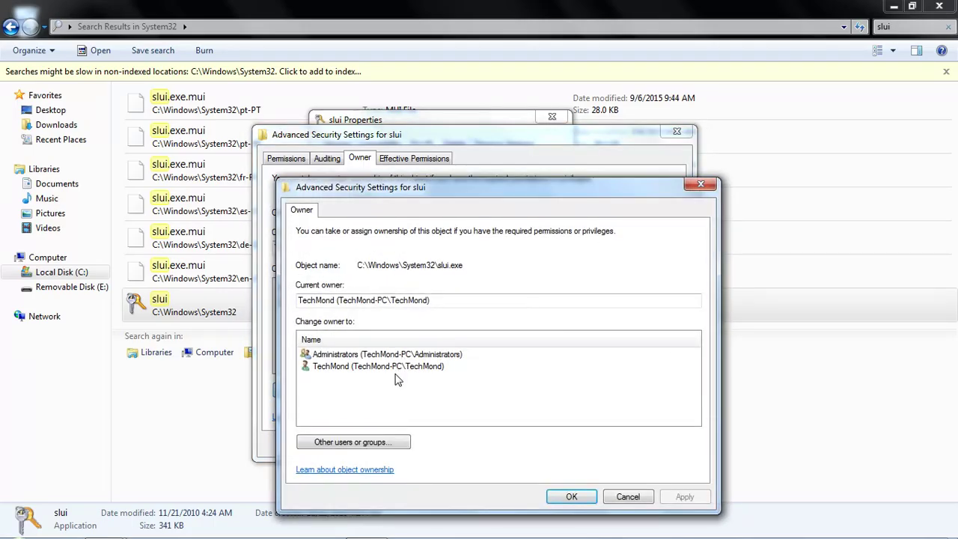
pyautogui.click(387, 444)
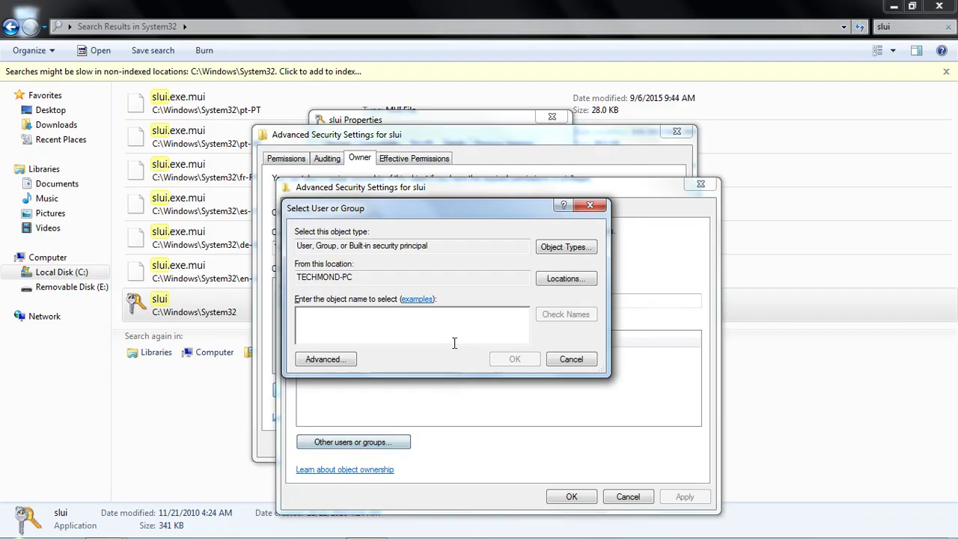
pyautogui.click(589, 205)
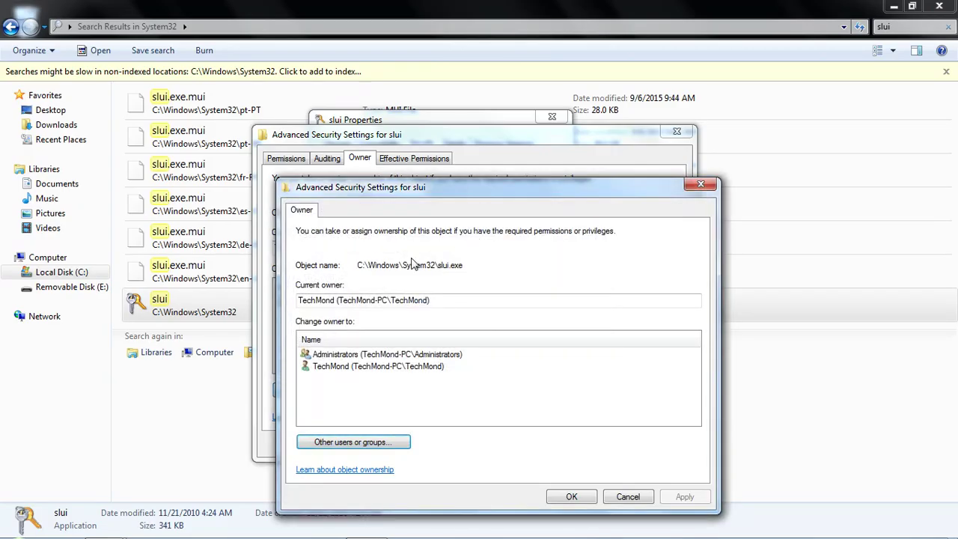
pyautogui.click(333, 367)
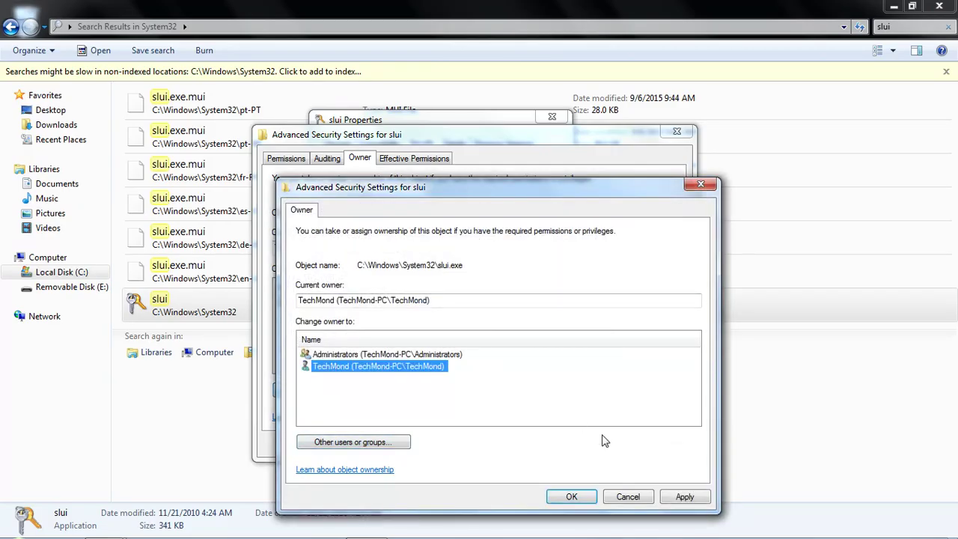
pyautogui.click(668, 498)
pyautogui.click(580, 499)
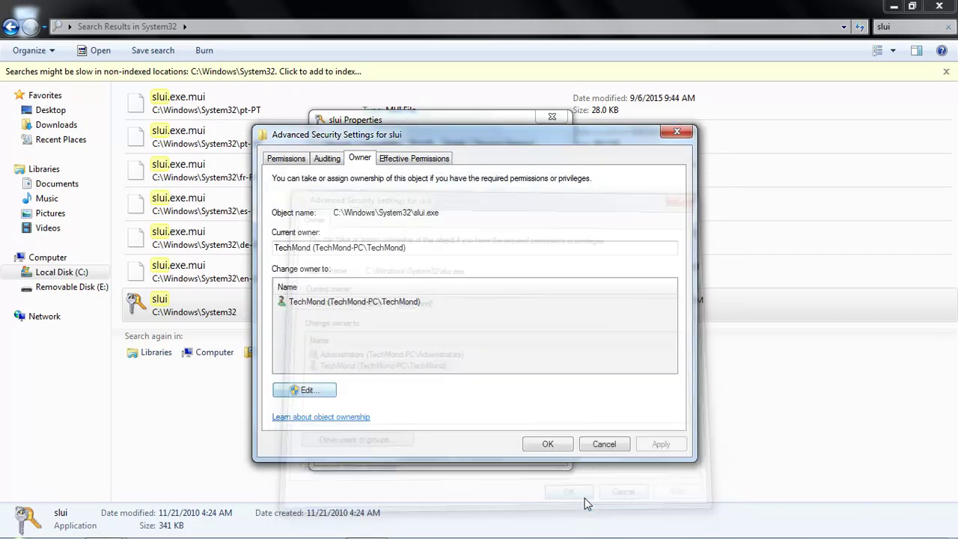
# Allow the Users group Full control on slui.exe, accepting the system-folder warning
pyautogui.click(543, 446)
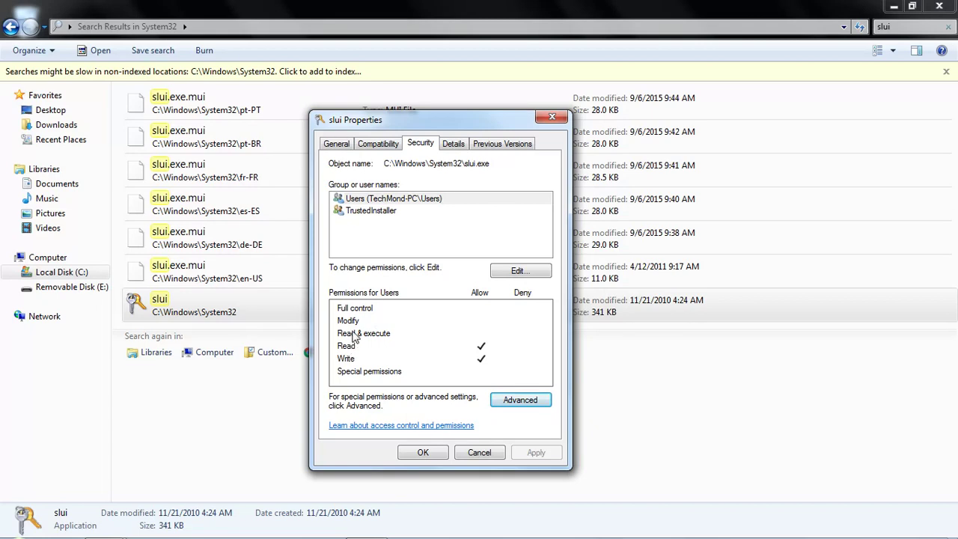
pyautogui.click(380, 200)
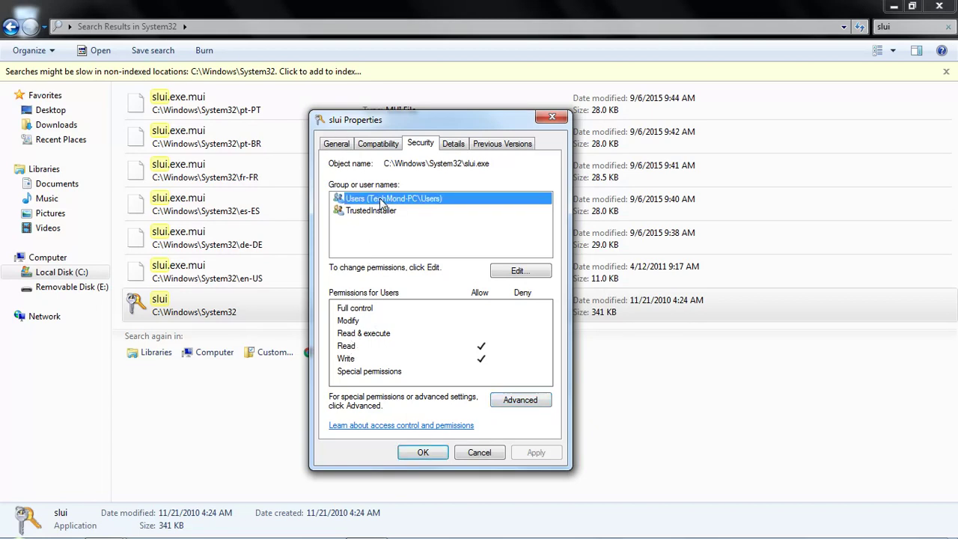
pyautogui.click(520, 271)
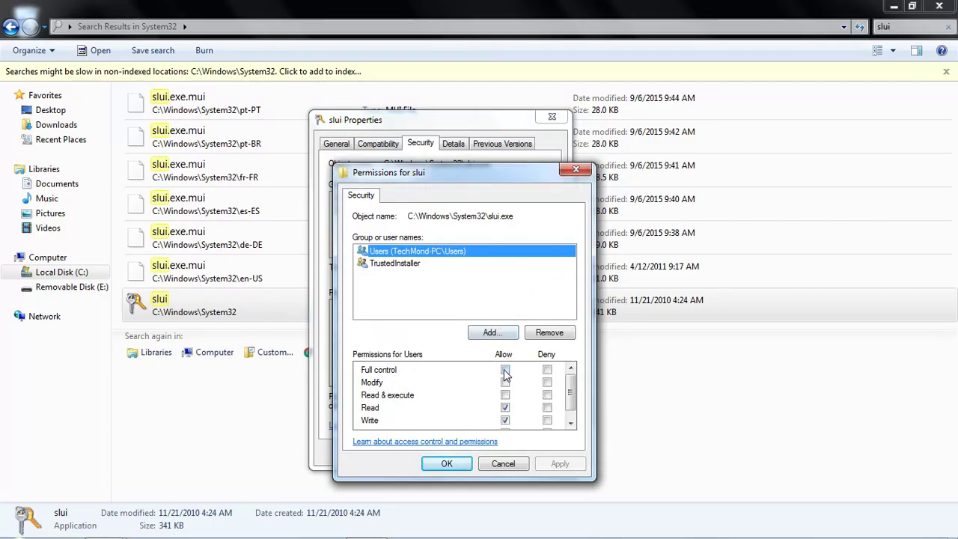
pyautogui.click(506, 370)
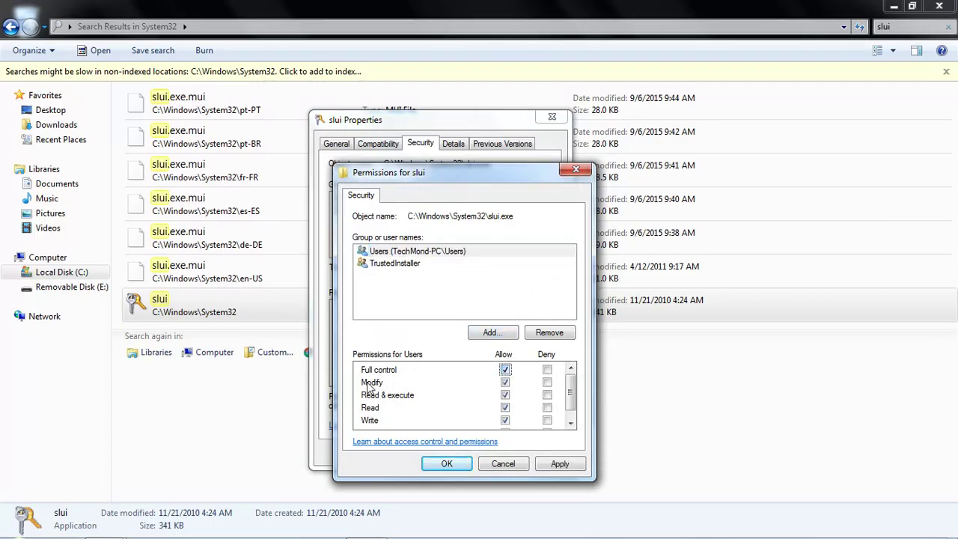
pyautogui.click(569, 464)
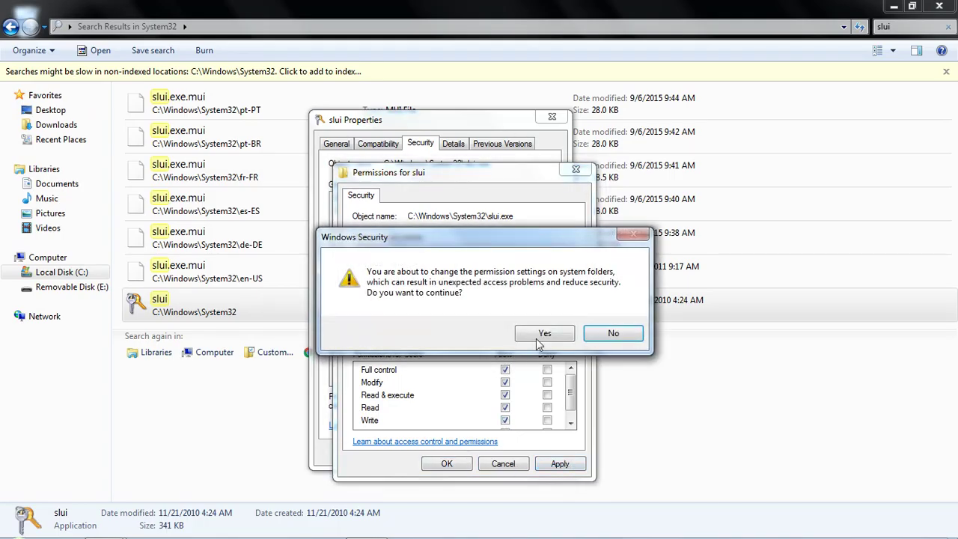
pyautogui.click(536, 336)
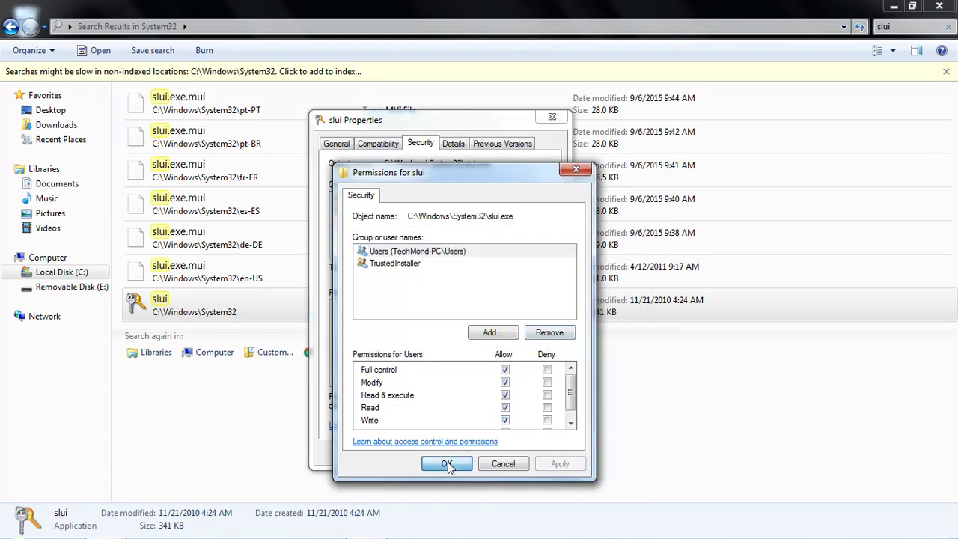
pyautogui.click(449, 463)
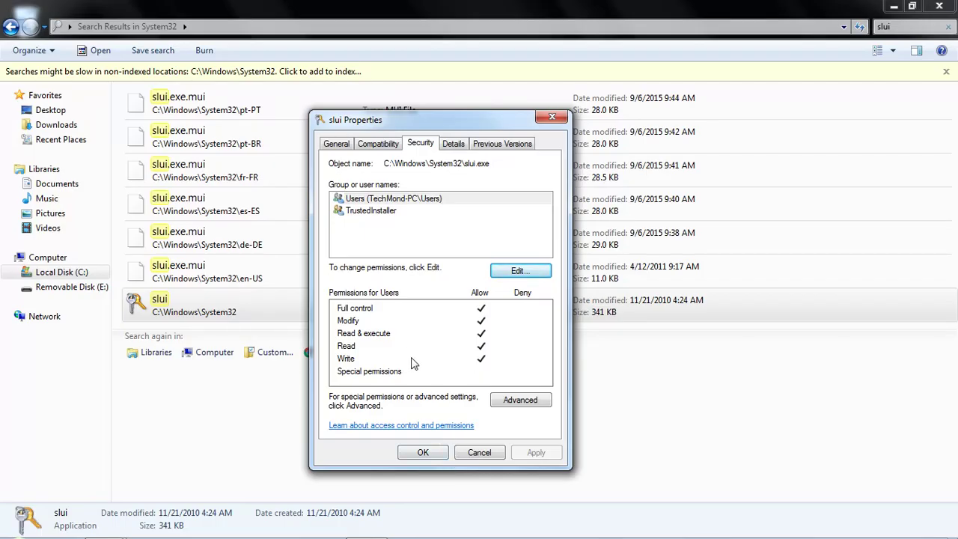
pyautogui.click(417, 453)
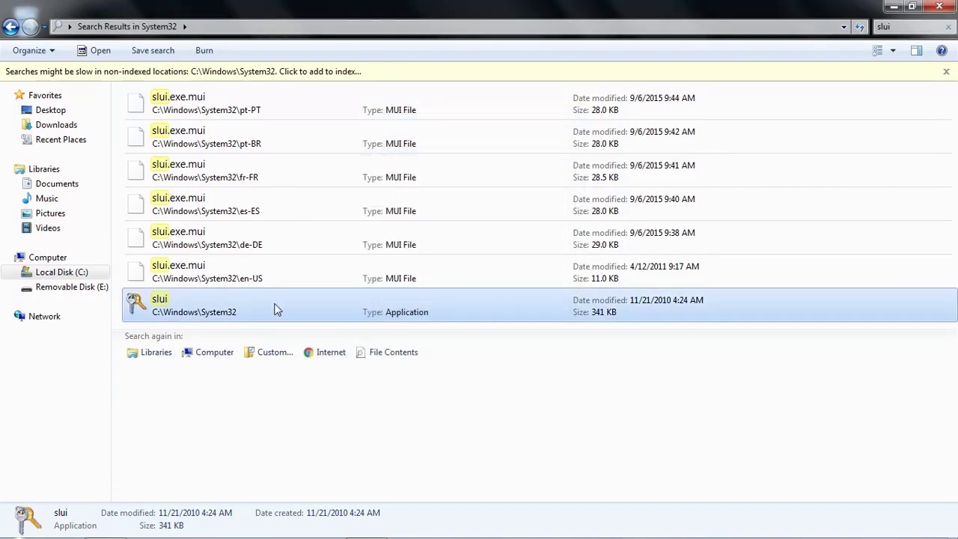
# Delete slui.exe to the Recycle Bin and close the Explorer window
pyautogui.rightClick(275, 307)
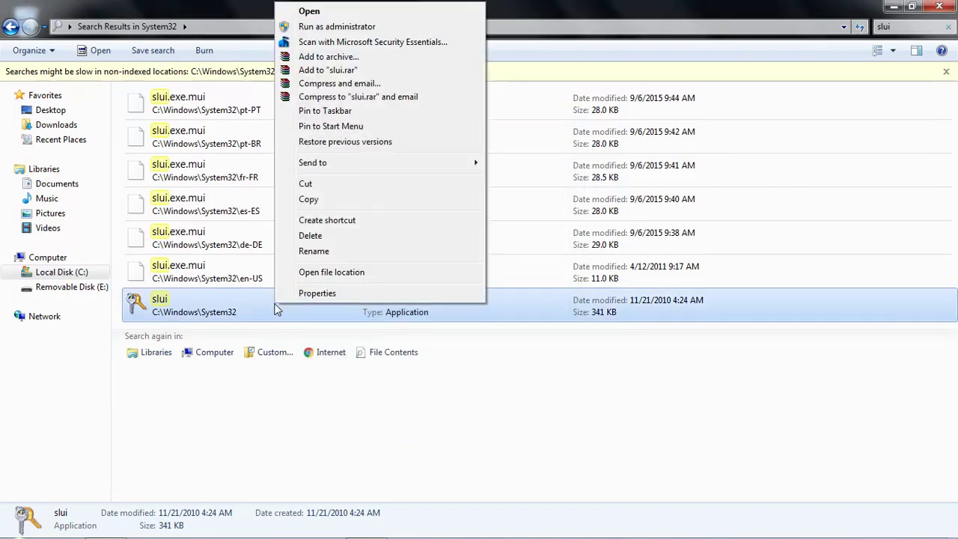
pyautogui.click(313, 235)
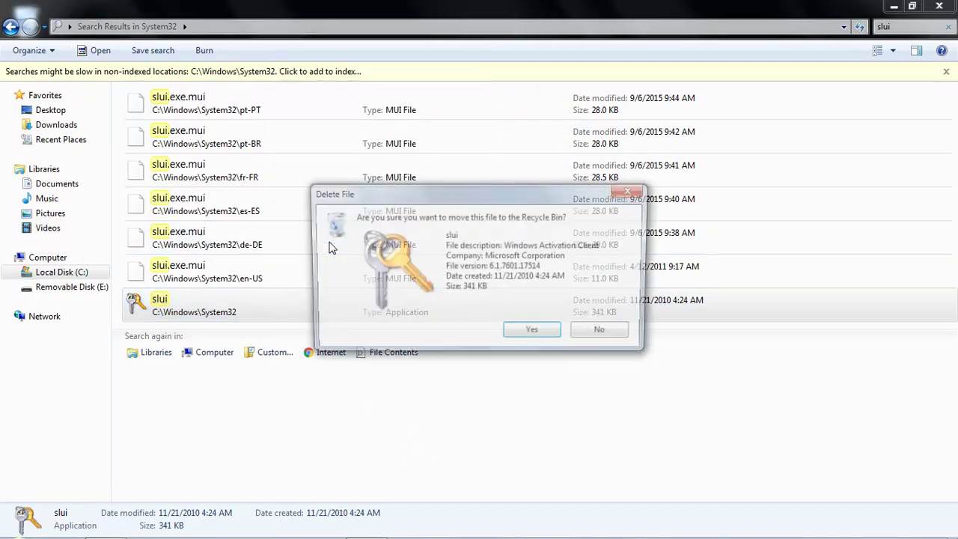
pyautogui.click(532, 334)
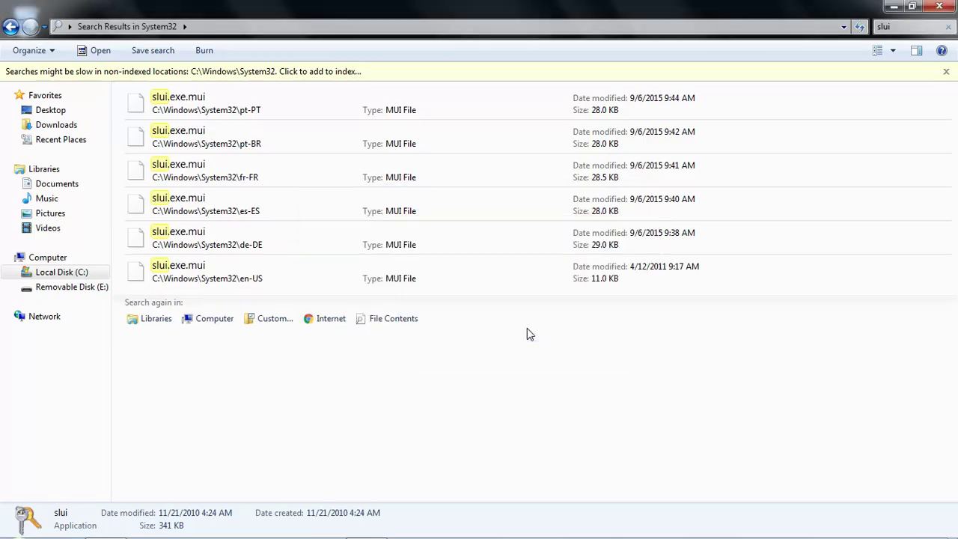
pyautogui.click(938, 6)
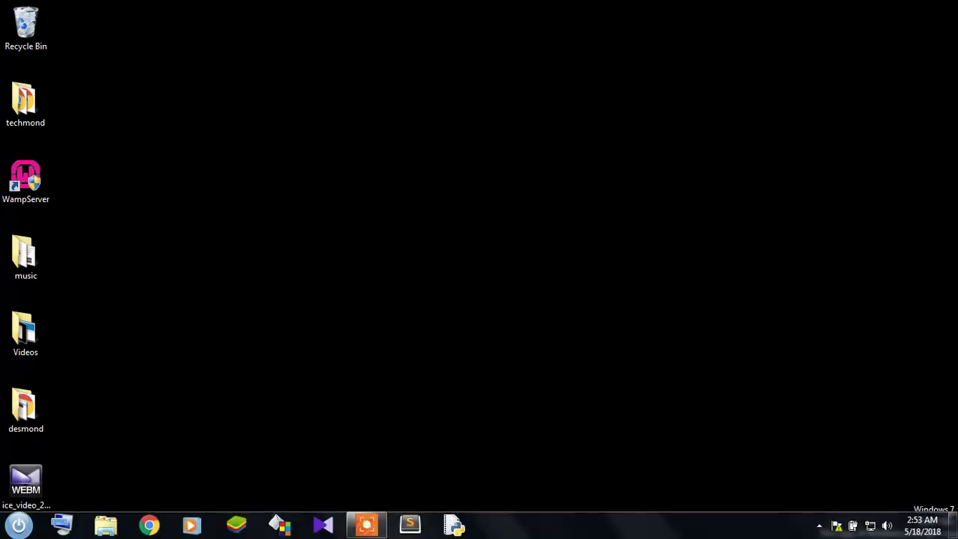
# Launch an ordinary Command Prompt from a Start search for cmd, then close it
pyautogui.click(19, 524)
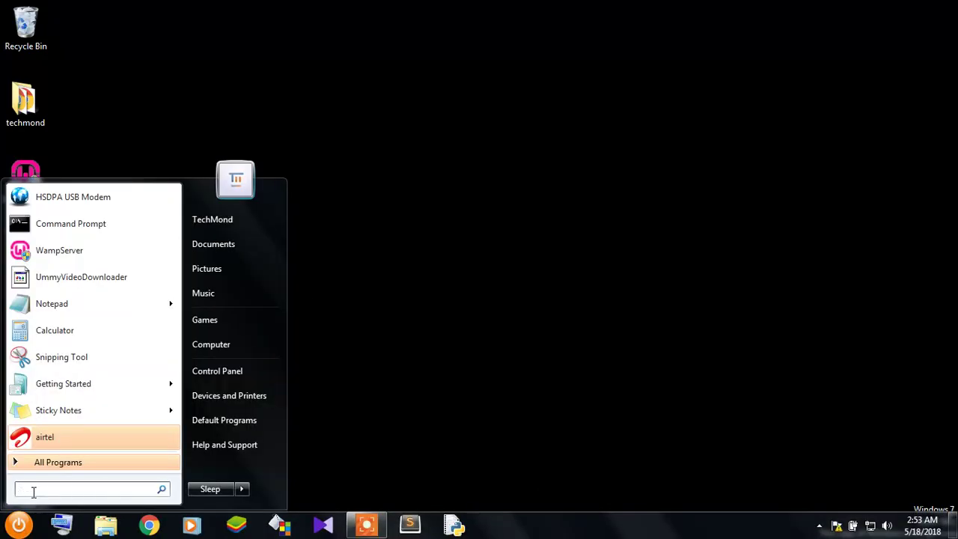
pyautogui.write('cmd')
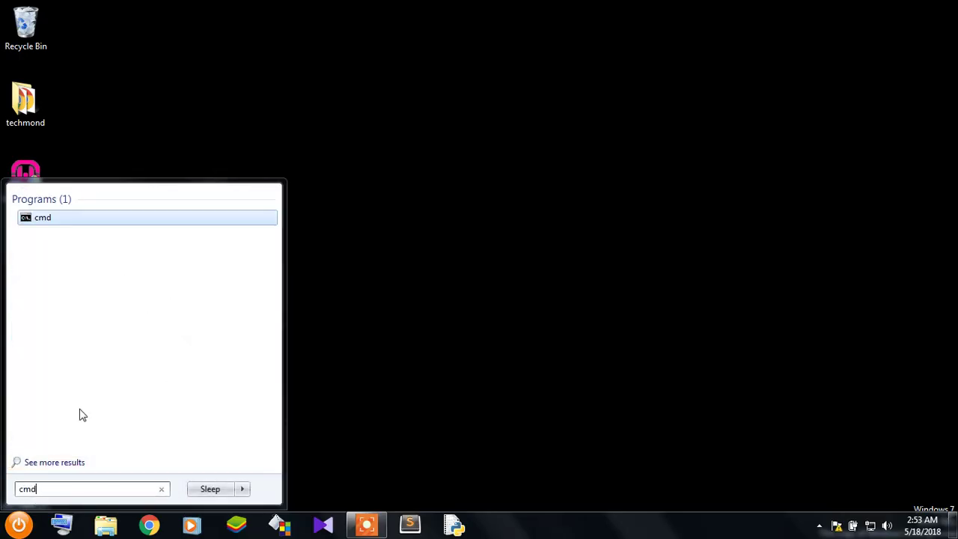
pyautogui.click(41, 221)
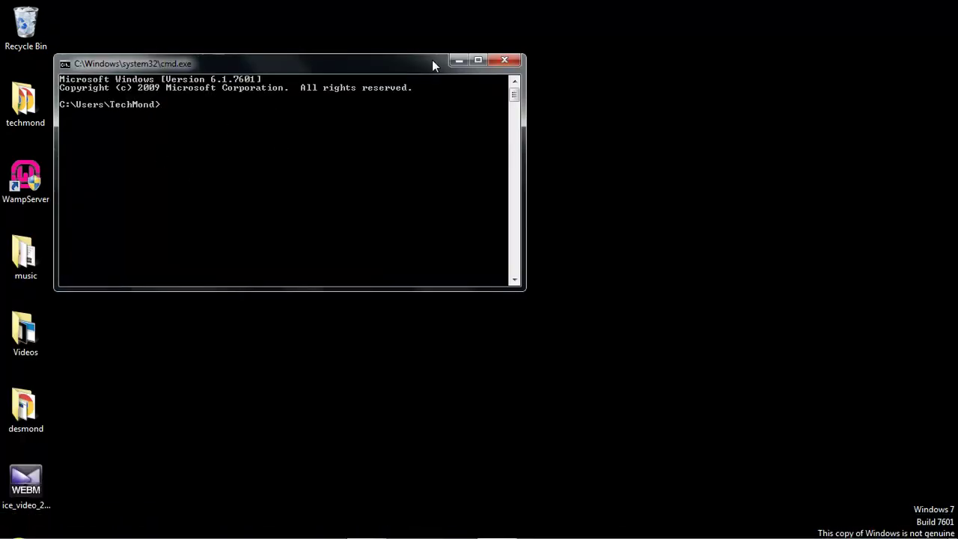
pyautogui.click(503, 60)
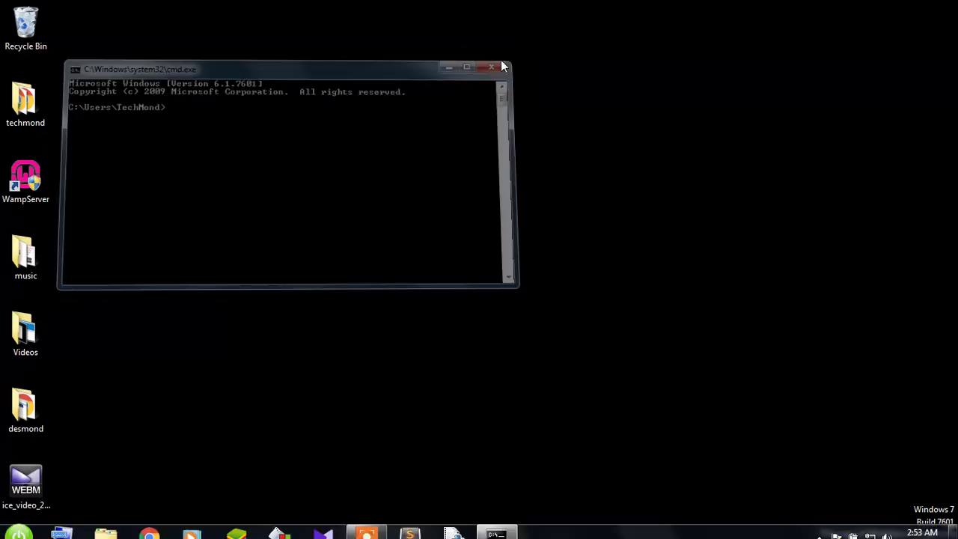
# Search cmd in Start again and choose Run as administrator
pyautogui.click(18, 524)
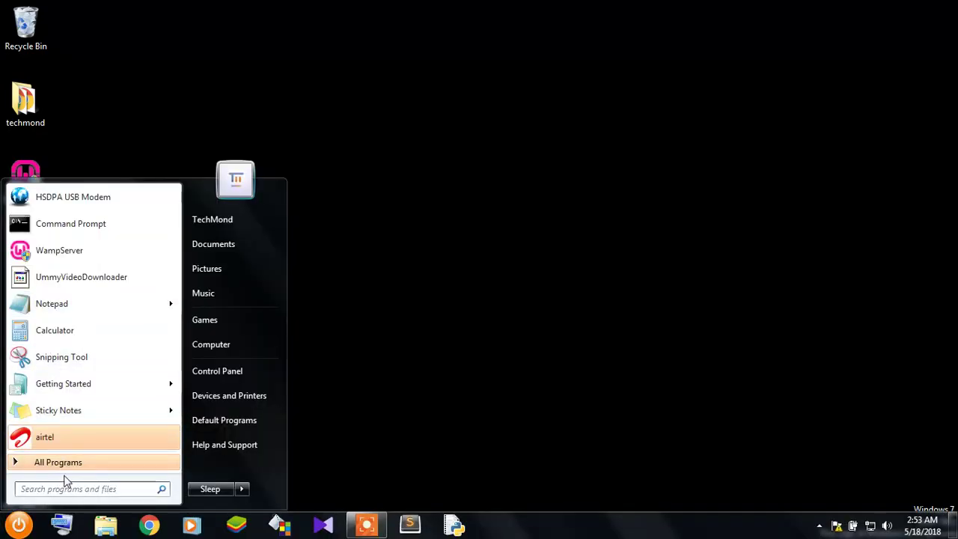
pyautogui.write('cmd')
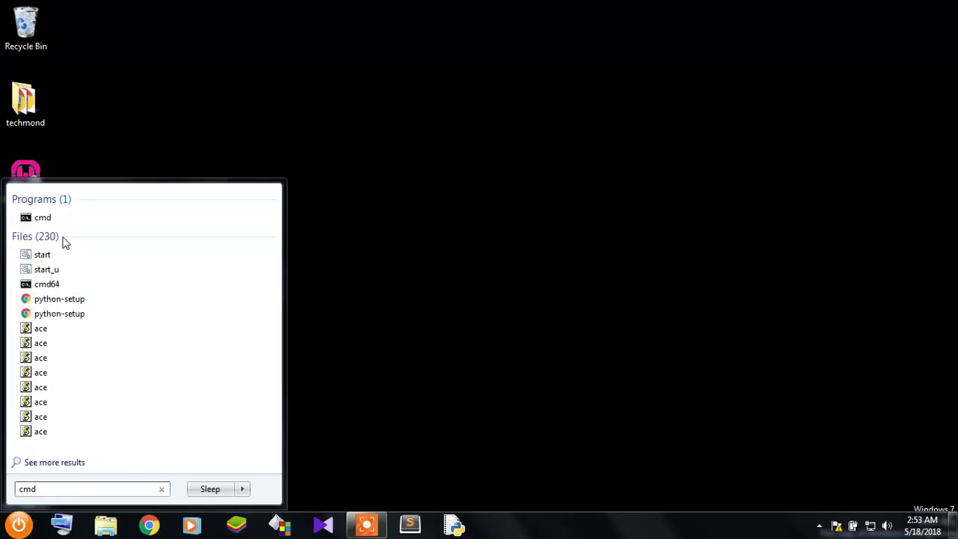
pyautogui.rightClick(48, 218)
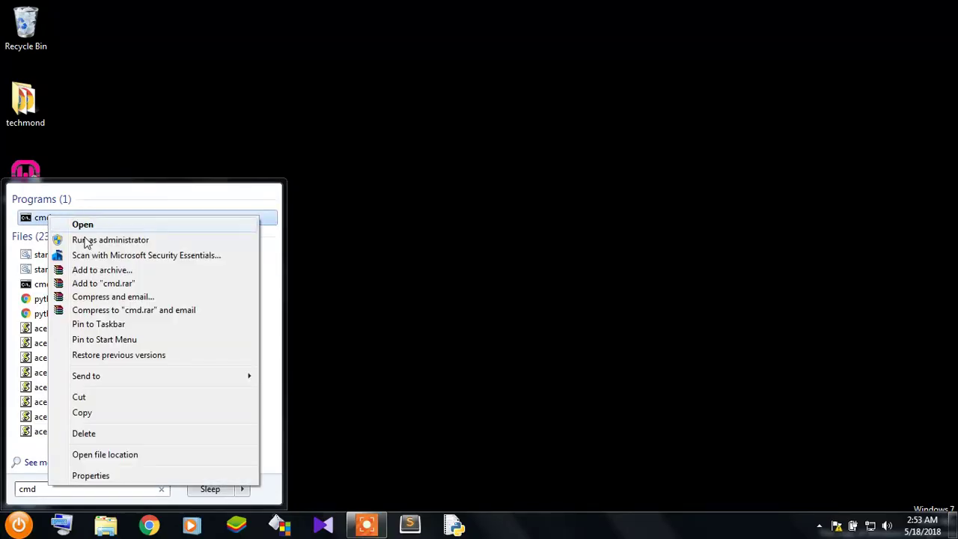
pyautogui.click(90, 241)
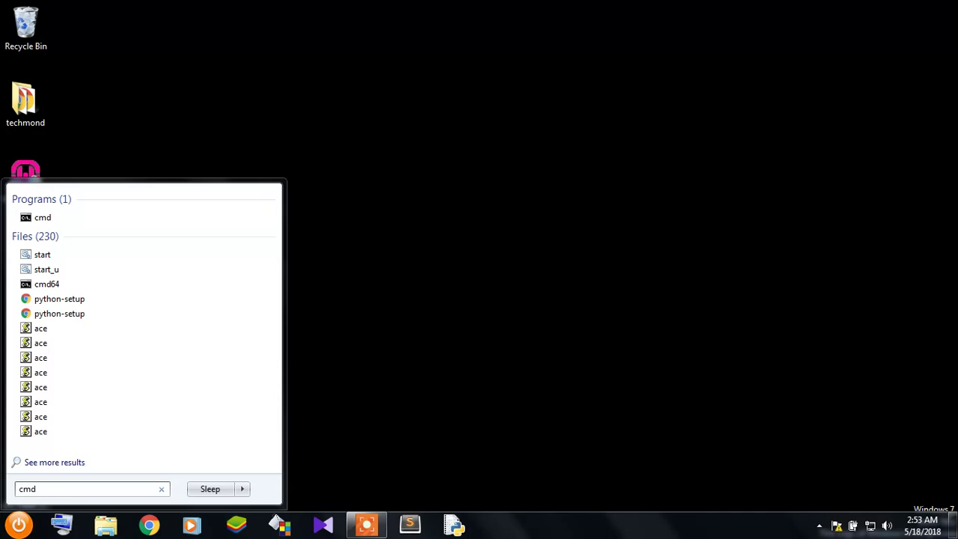
# Approve the elevation prompt and enter slmgr -rearm in the administrator Command Prompt
pyautogui.click(518, 254)
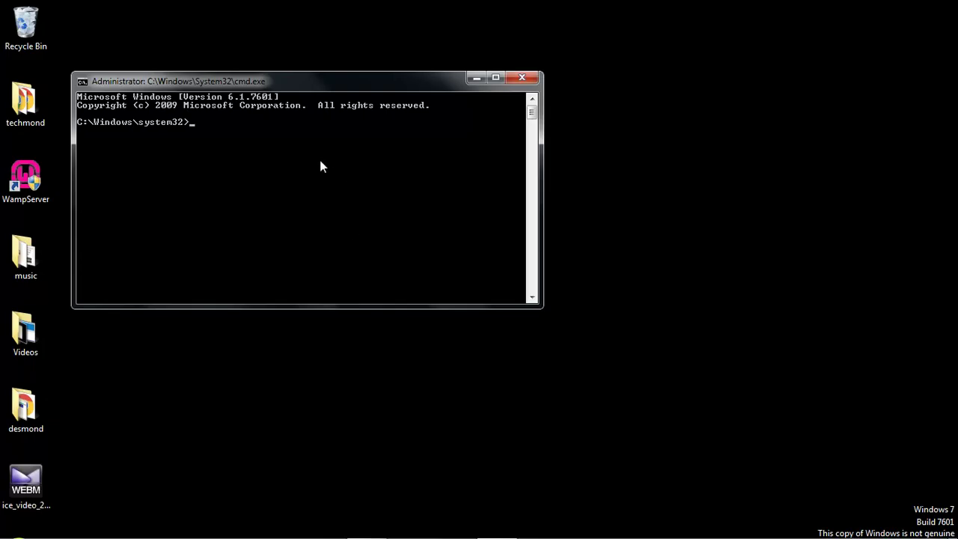
pyautogui.write('sl')
pyautogui.write('mgr -')
pyautogui.write('rearm')
# Run slmgr -rearm and dismiss its 'Command completed successfully' Windows Script Host message
pyautogui.press('Return')
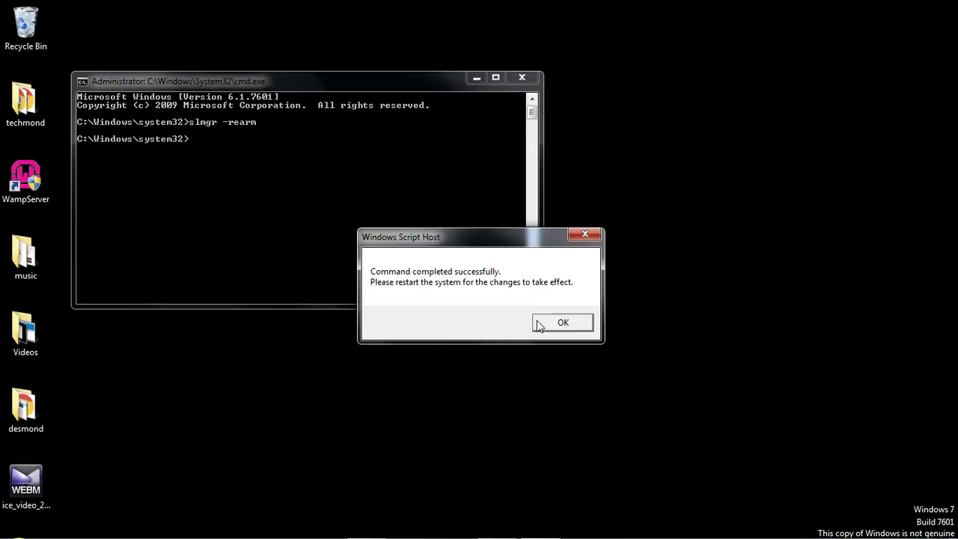
pyautogui.click(547, 325)
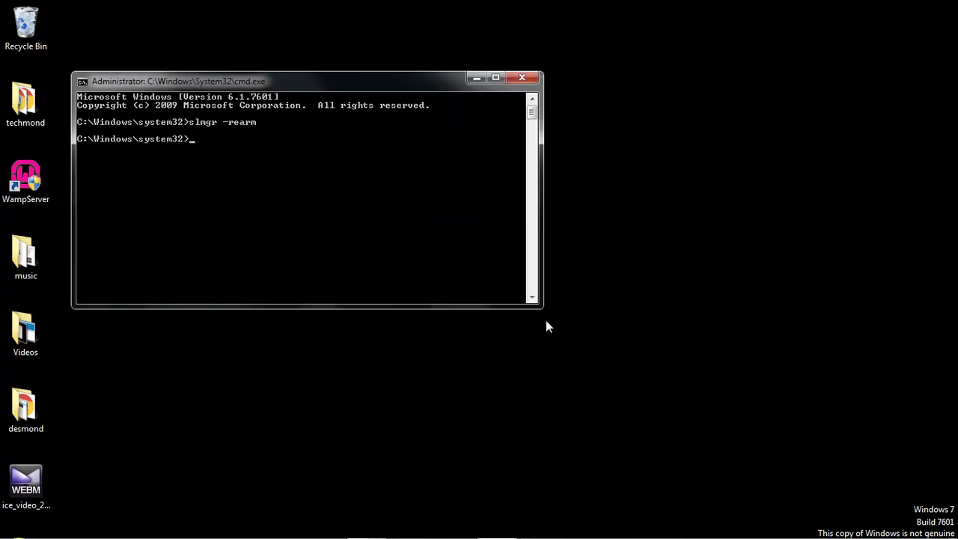